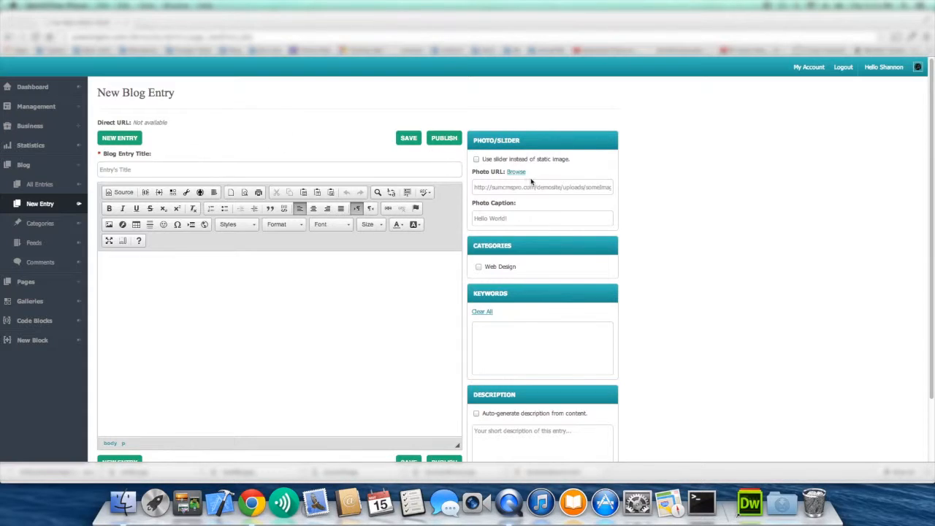
Try the option that disallows comments for the new blog entry, and switch it off again.
scroll(530, 181, down, 2)
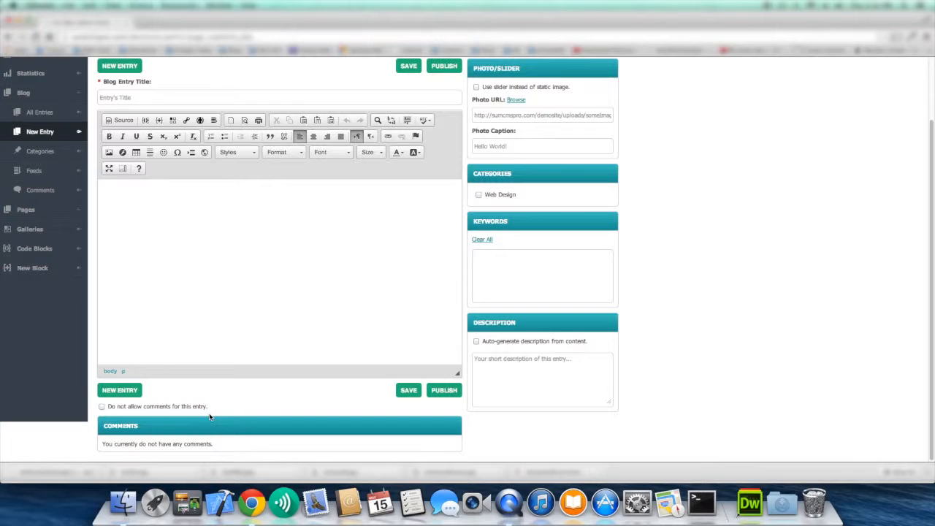
click(102, 406)
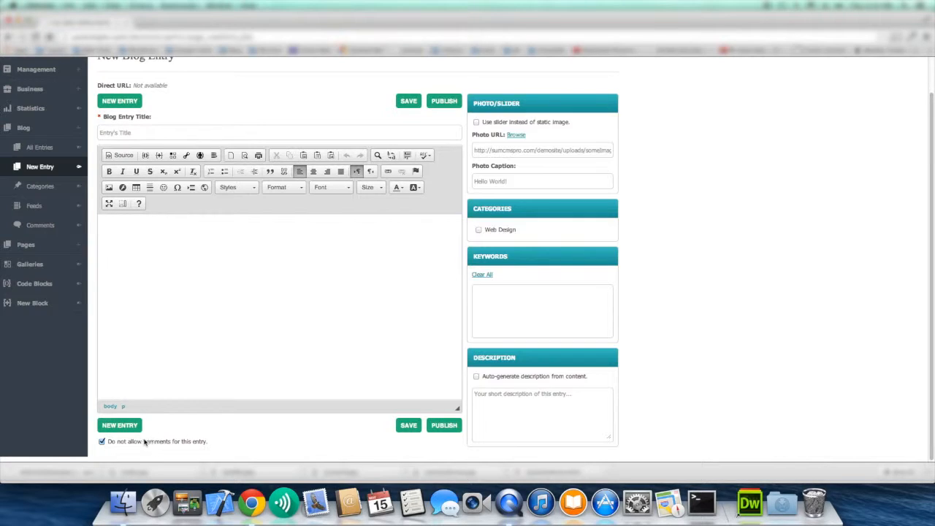
click(101, 441)
scroll(204, 441, down, 2)
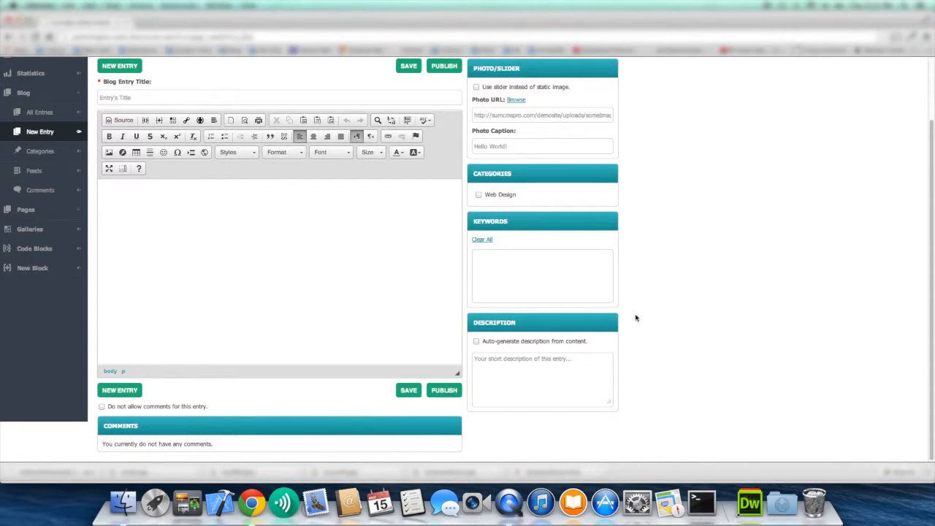
scroll(645, 313, up, 1)
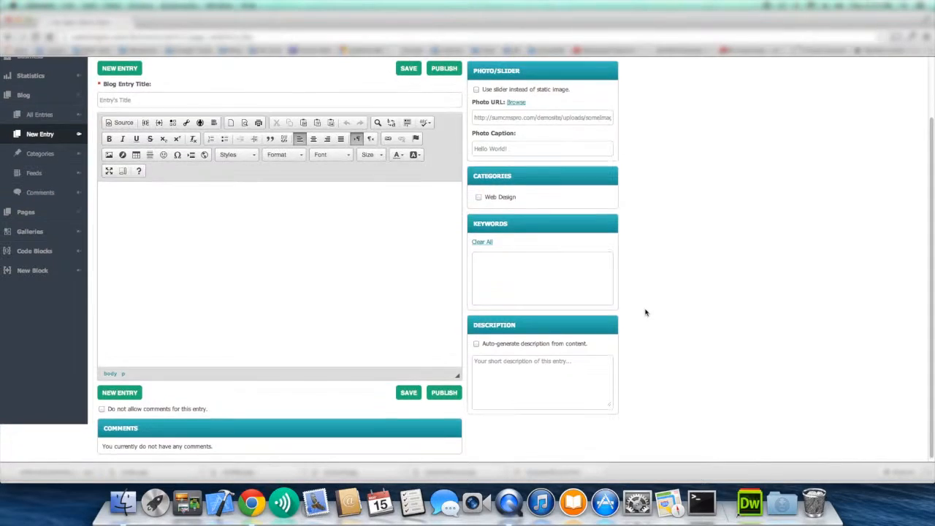
scroll(645, 313, up, 3)
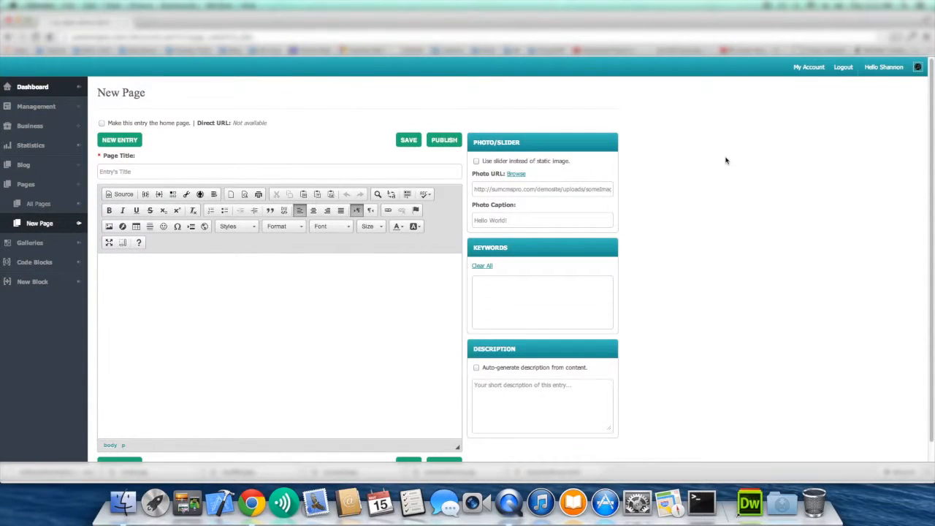
Make the new page the home page and title it "My Page".
scroll(729, 185, down, 2)
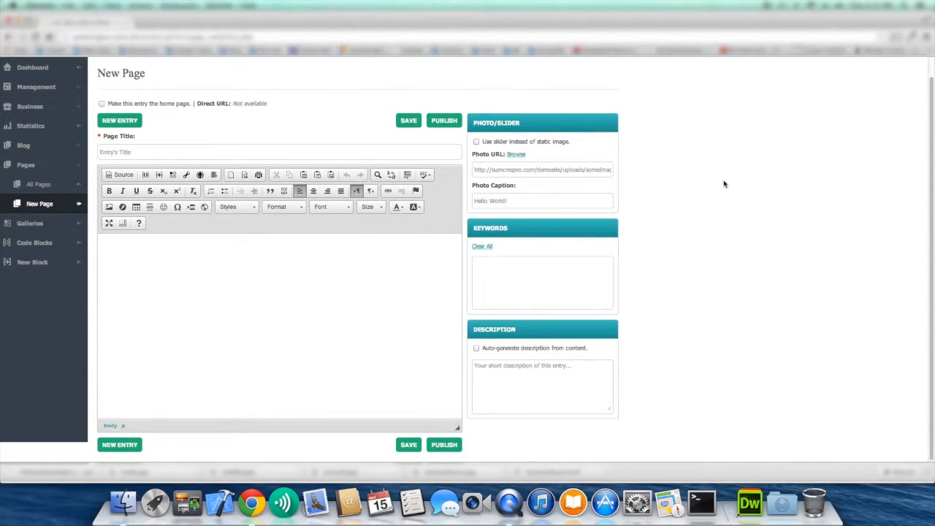
scroll(182, 147, up, 2)
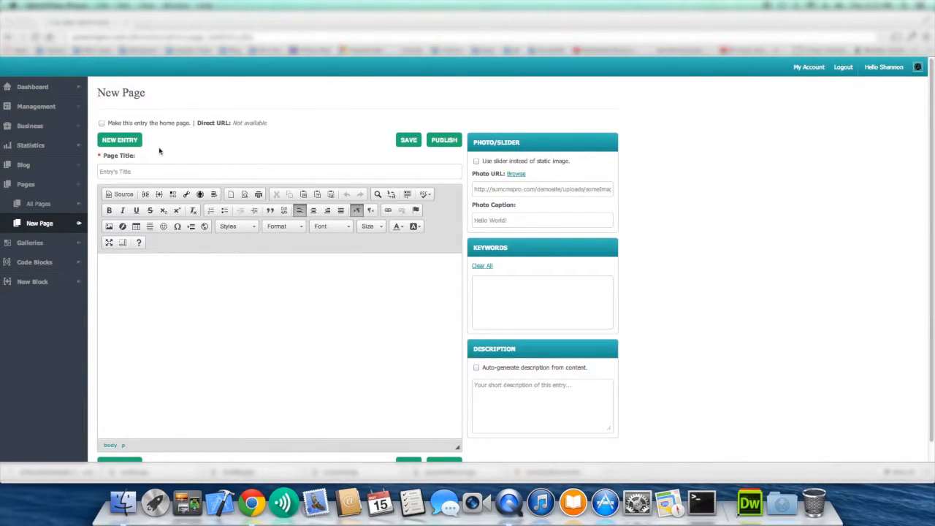
click(103, 123)
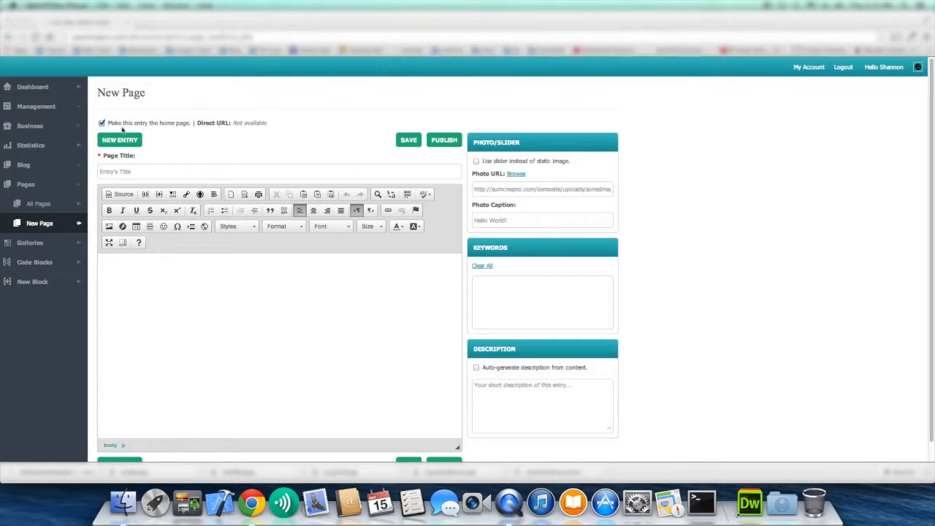
click(211, 171)
text(My Page)
Fill the page body with a paragraph of placeholder text beginning "Lorem ipsum dolor sit amet, consectetur adipiscing elit.".
right_click(150, 268)
click(166, 275)
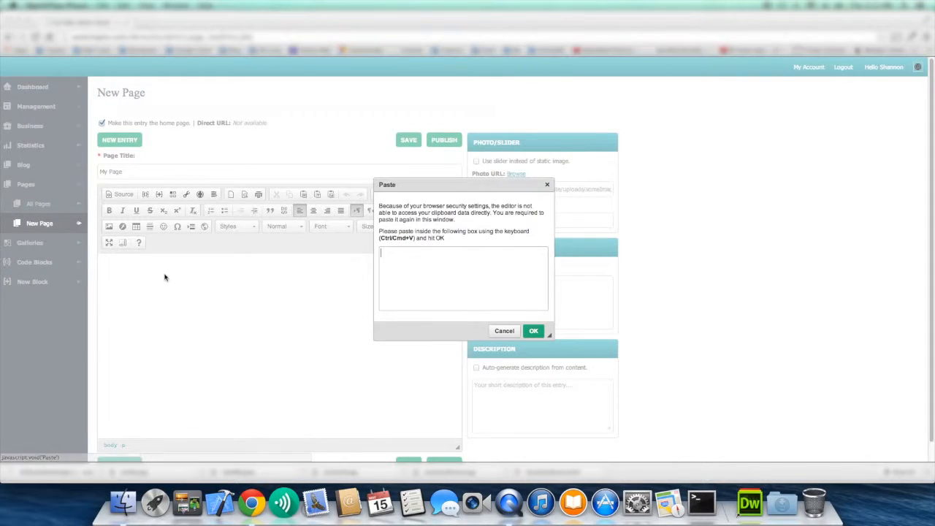
click(503, 330)
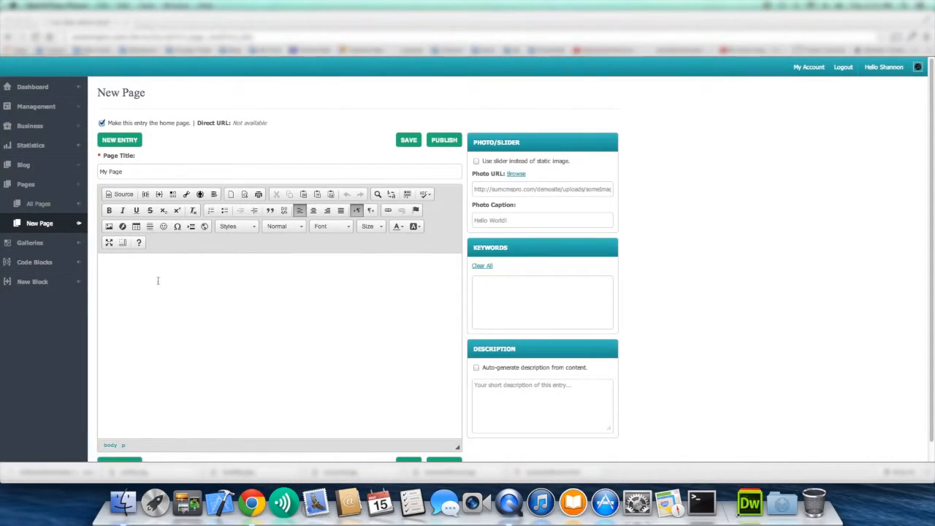
text(Lorem ipsum dolor sit amet, consectetur adipiscing elit. Aenean sit amet vehicula magna. Vestibulum a dui non tortor bibendum faucibus. Nullam id ipsum nec massa vulputate mollis vitae quis quam. Nullam vitae neque in felis porta sollicitudin. Nullam eu quam at massa bibendum bibendum consectetur et nisl. Proin ut tellus eu neque ullamcorper consequat quis vitae ipsum. Vivamus nec aliquam dolor, sed varius erat. Aliquam erat volutpat. Phasellus viverra eu mi et tincidunt. Maecenas commodo commodo egestas. Pellentesque ac elit non magna laoreet ultrices. Maecenas egestas iaculis iaculis. Nam non libero at leo rutrum semper sed eu lectus. Vestibulum posuere libero et erat bibendum rutrum.)
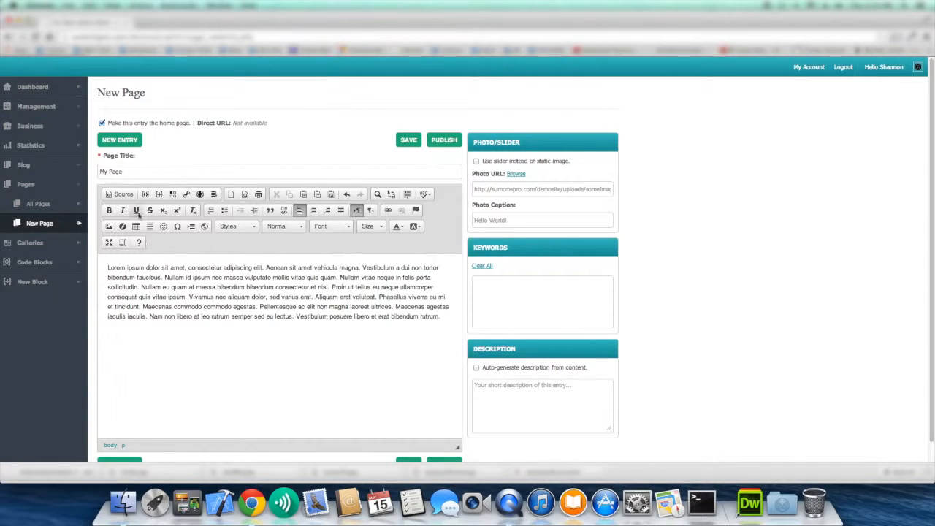
View the HTML source of the page body and return to the visual editor.
click(121, 194)
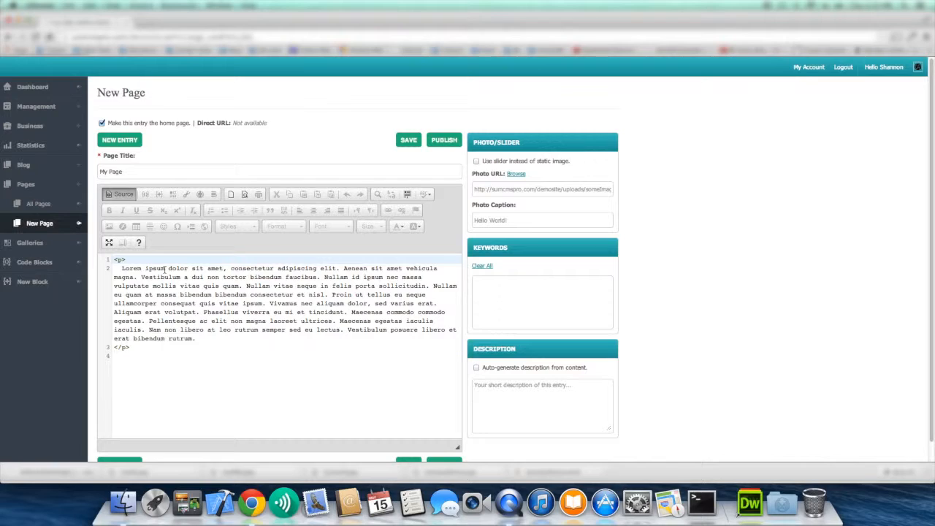
click(124, 195)
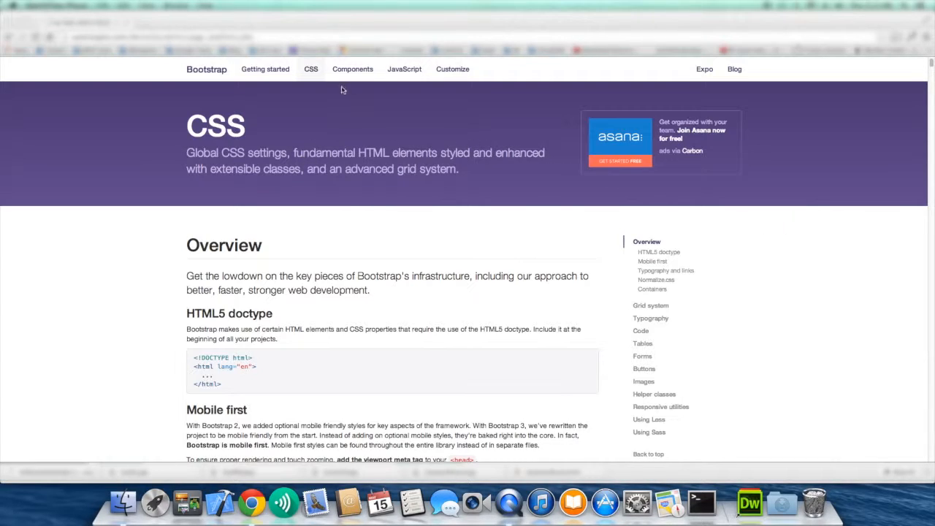
Examine the grid system section of the Bootstrap CSS documentation, including the grid options and the responsive column examples.
click(312, 70)
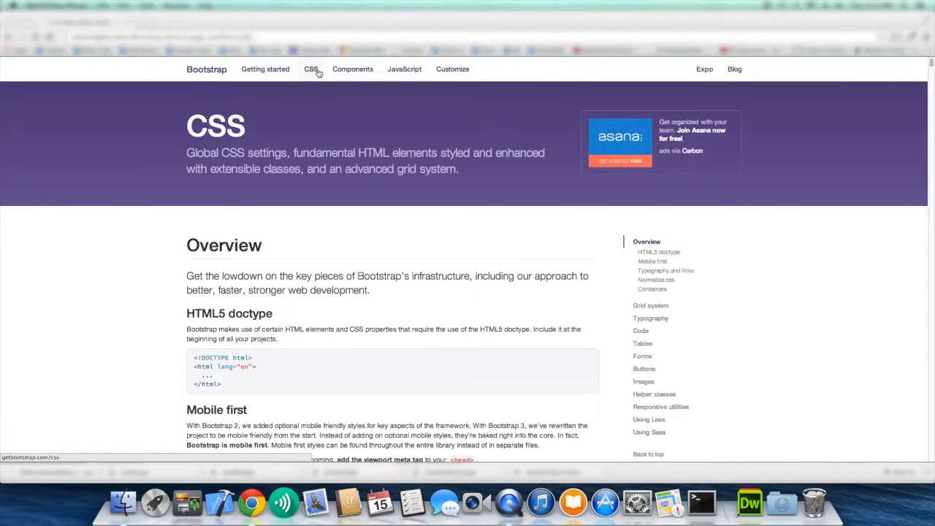
scroll(333, 130, down, 2)
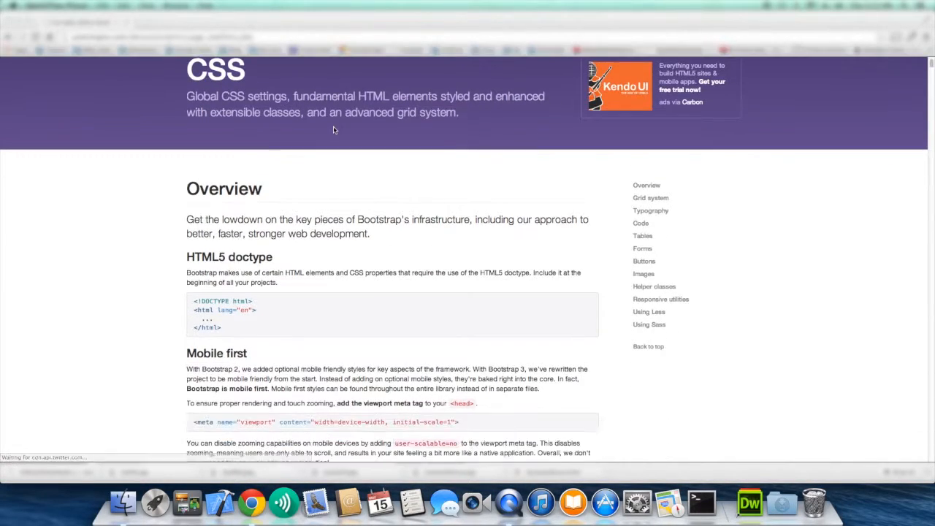
scroll(508, 221, down, 5)
scroll(508, 221, down, 1)
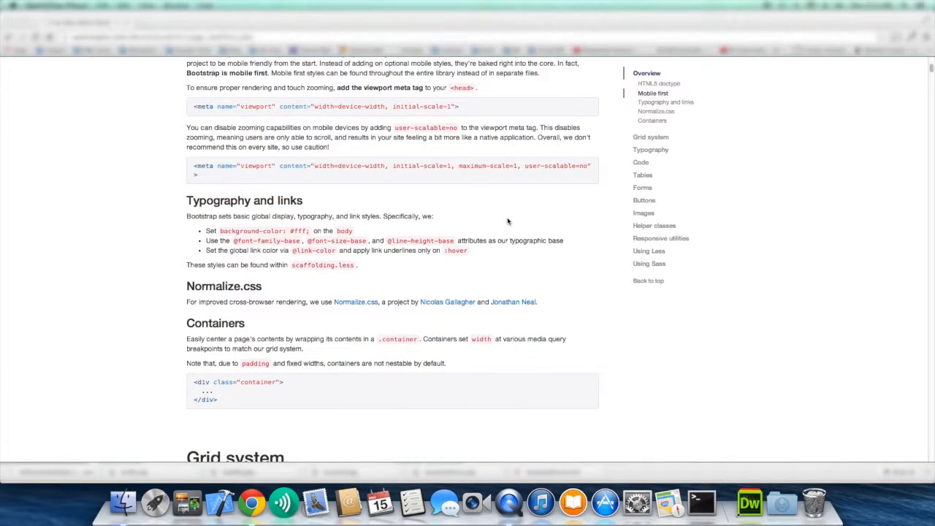
scroll(502, 219, down, 3)
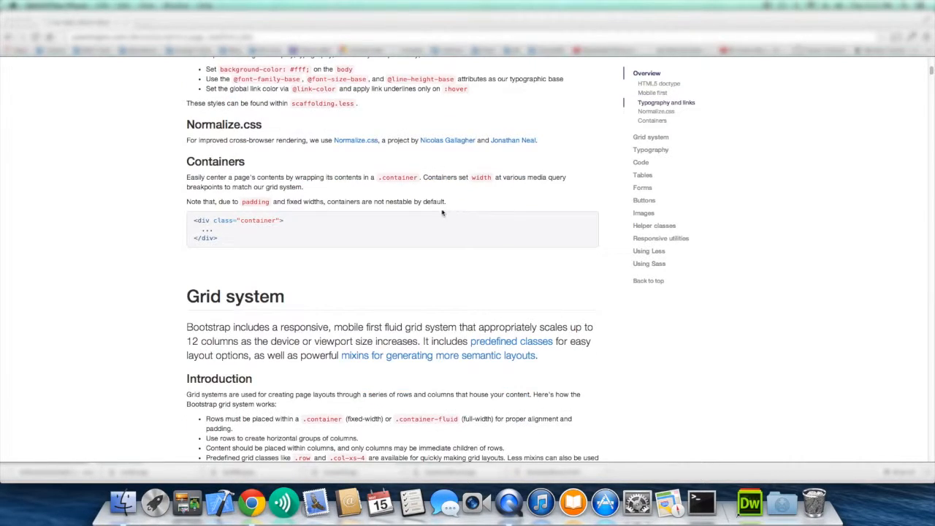
scroll(442, 212, down, 5)
scroll(442, 212, down, 5)
scroll(440, 213, down, 3)
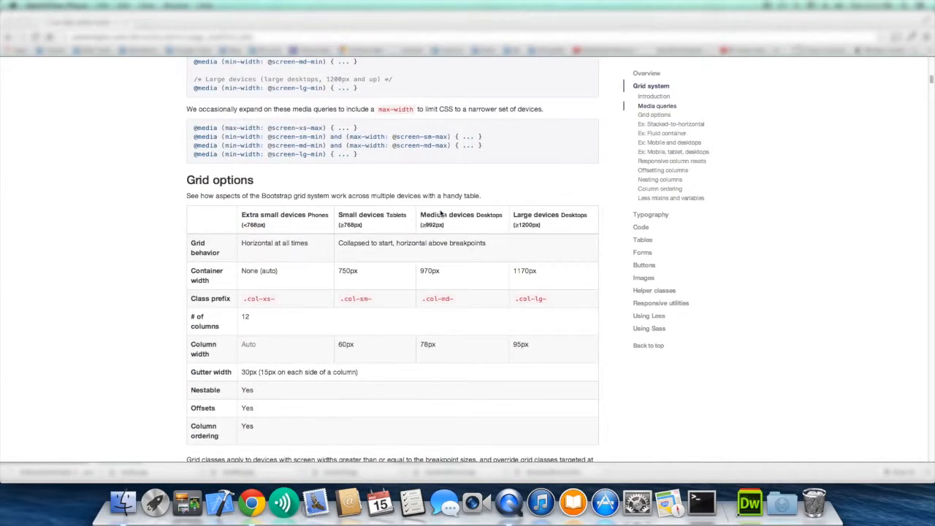
scroll(438, 213, down, 7)
scroll(436, 214, down, 6)
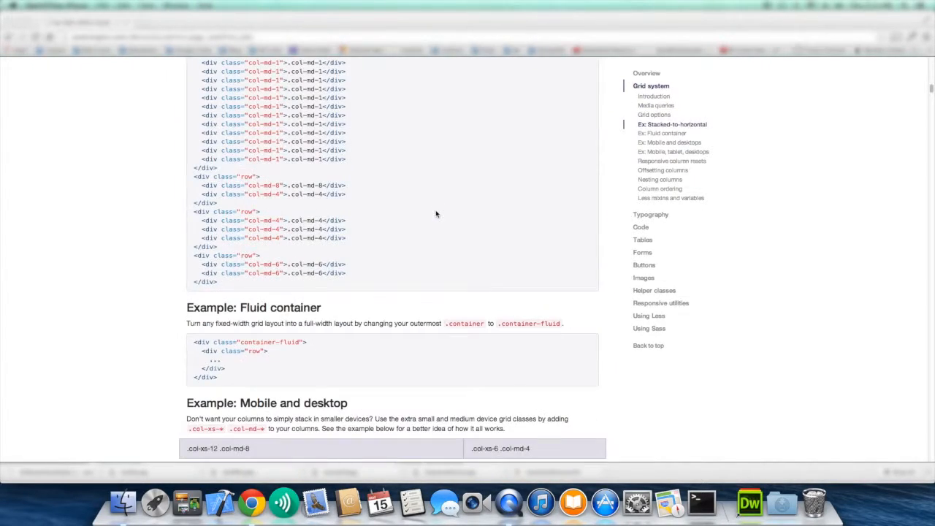
scroll(293, 189, down, 6)
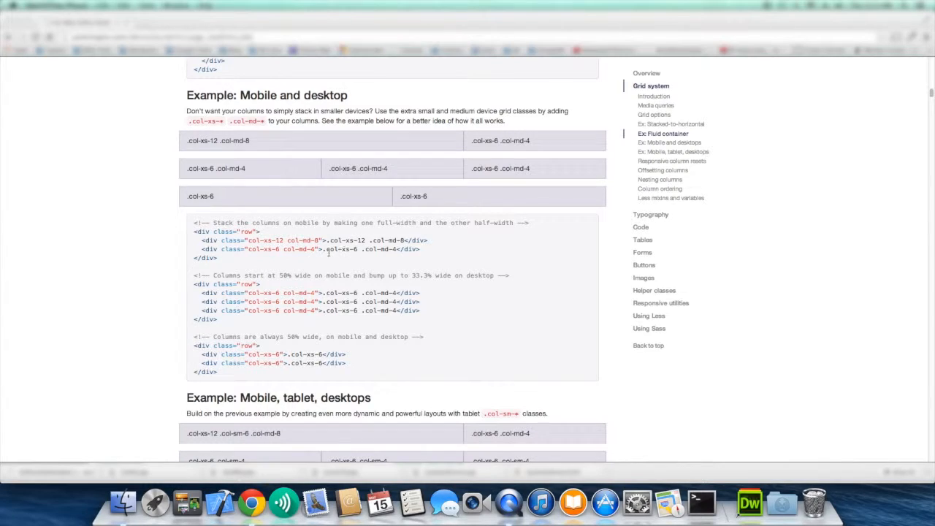
scroll(318, 243, down, 1)
scroll(307, 226, down, 2)
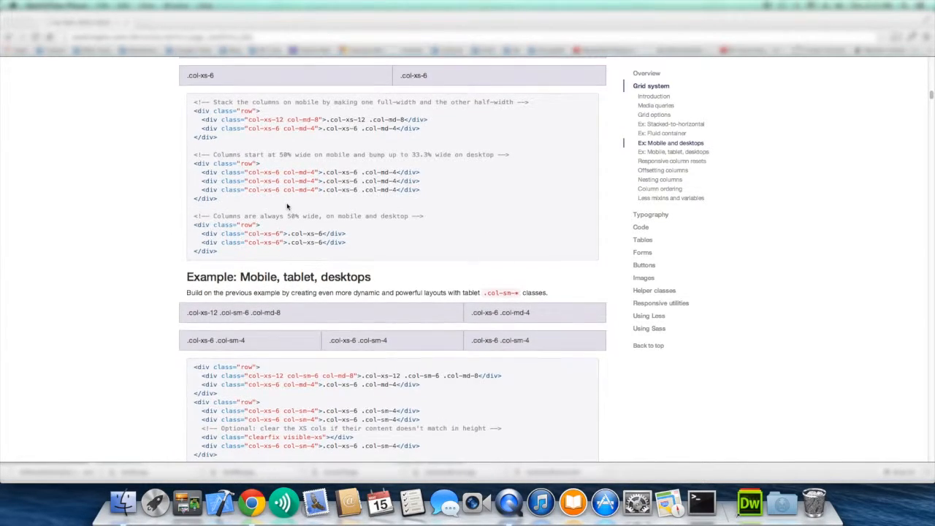
scroll(286, 207, down, 2)
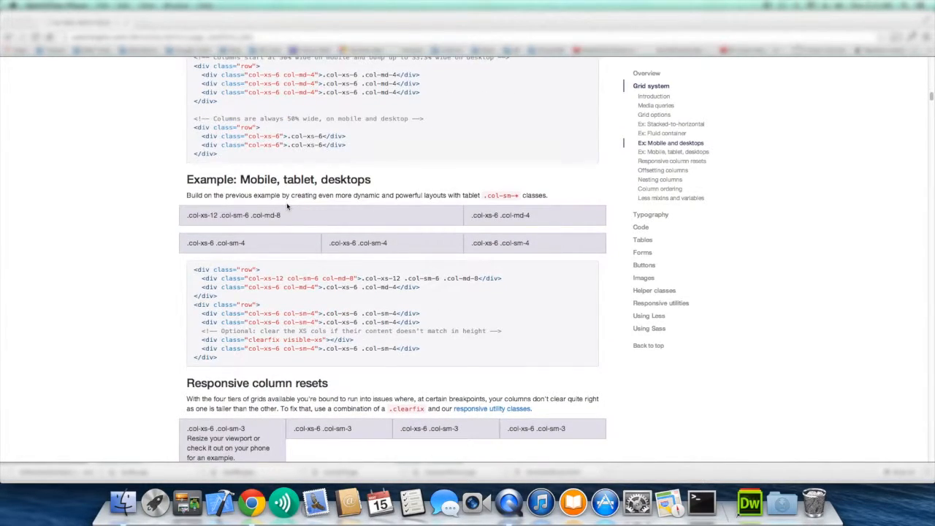
scroll(361, 194, up, 8)
scroll(360, 194, up, 20)
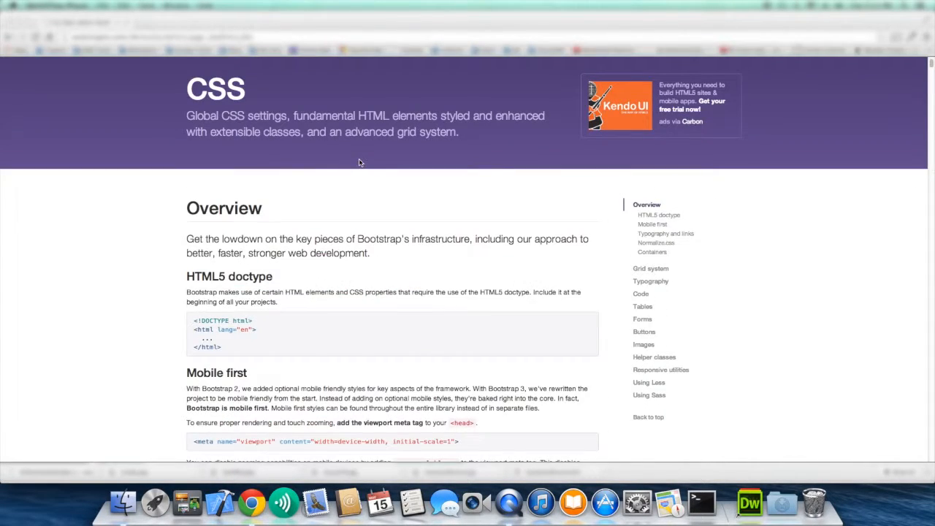
scroll(358, 162, up, 2)
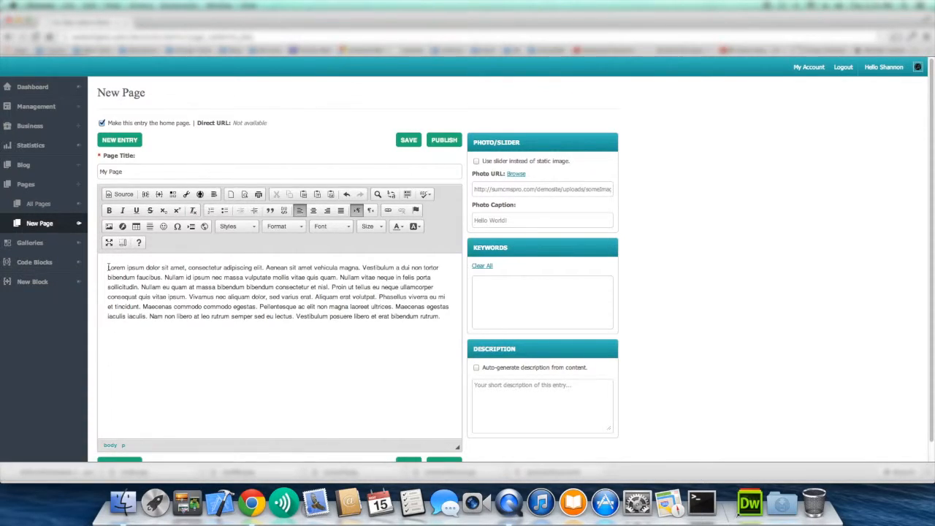
Insert the existing "Test" code block below the placeholder paragraph in the page body.
click(443, 317)
click(159, 195)
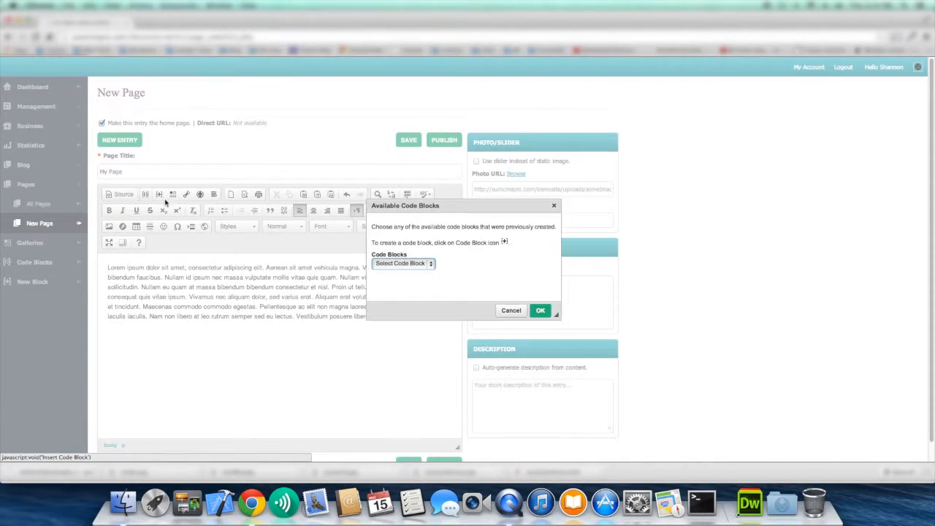
click(397, 265)
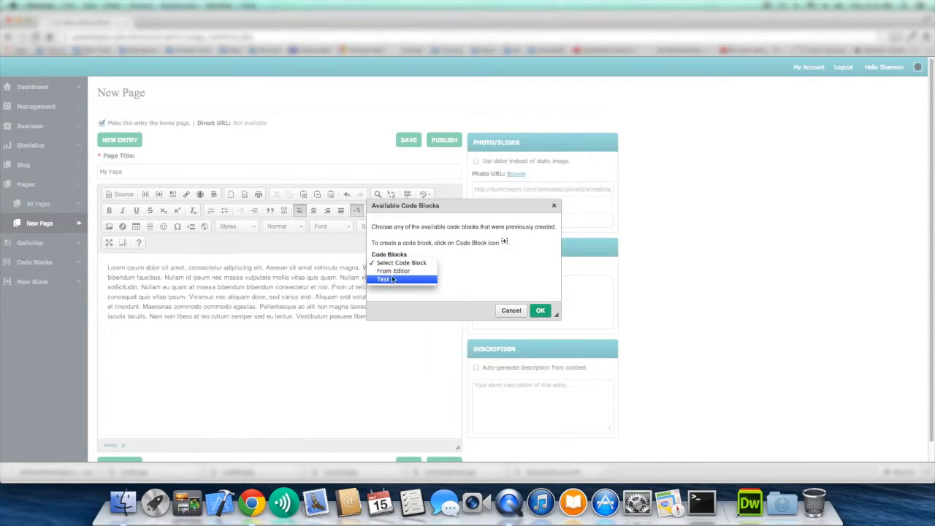
click(390, 282)
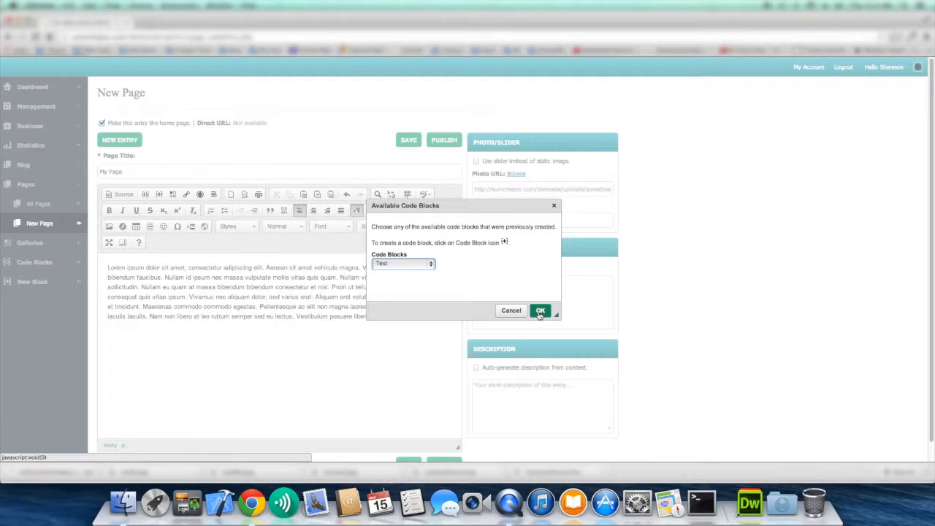
click(540, 310)
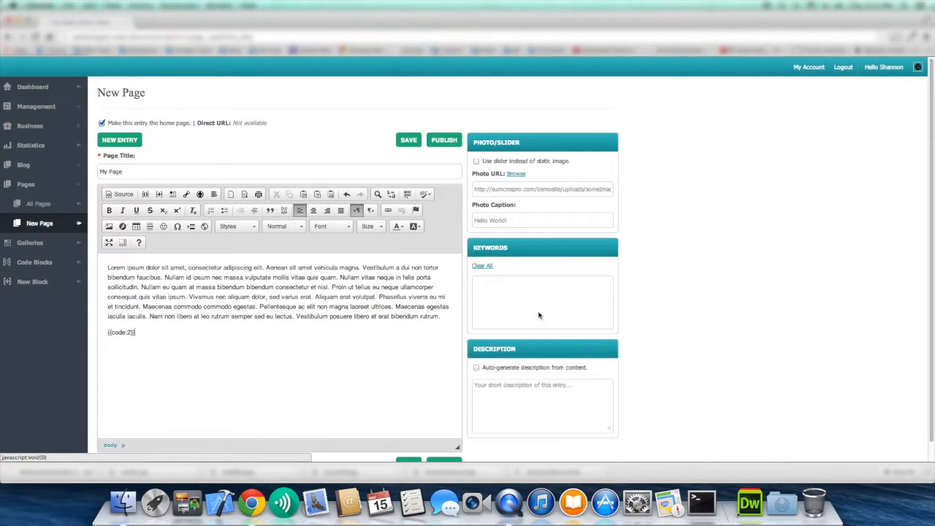
triple_click(124, 334)
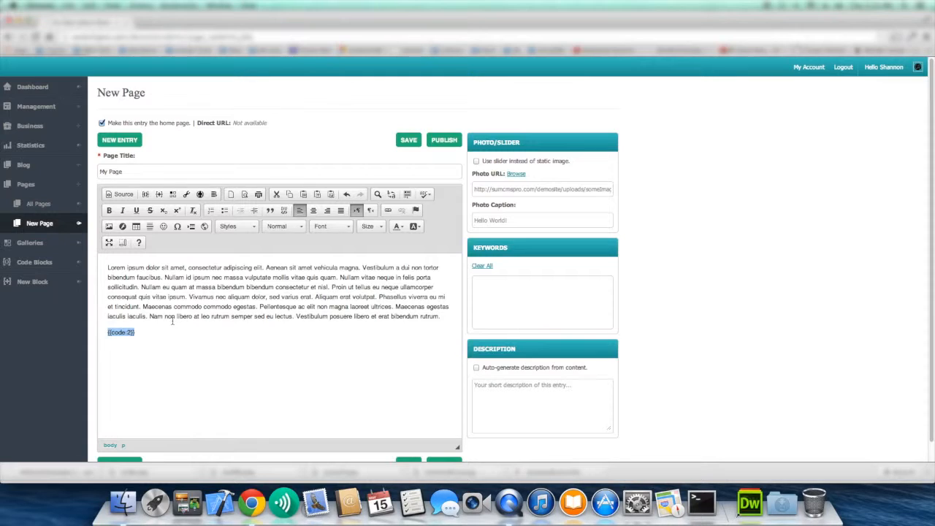
drag(138, 333, 105, 332)
click(137, 333)
drag(137, 332, 107, 333)
click(147, 333)
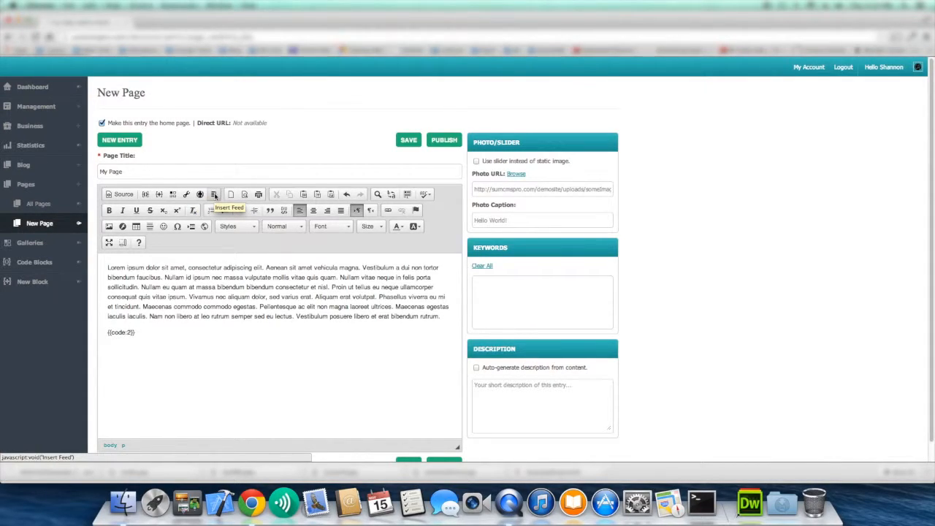
Examine the name and code fields for adding a new code block, and close the dialog without creating one.
click(159, 195)
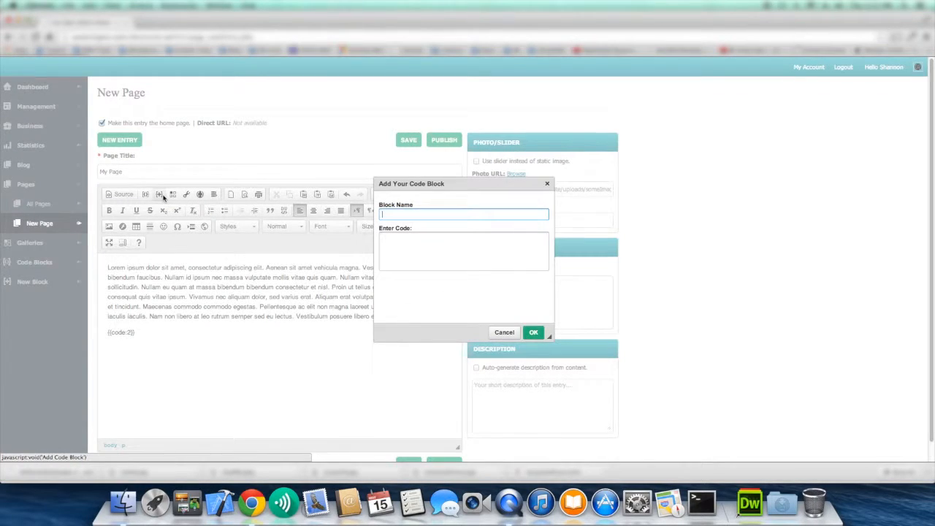
click(503, 332)
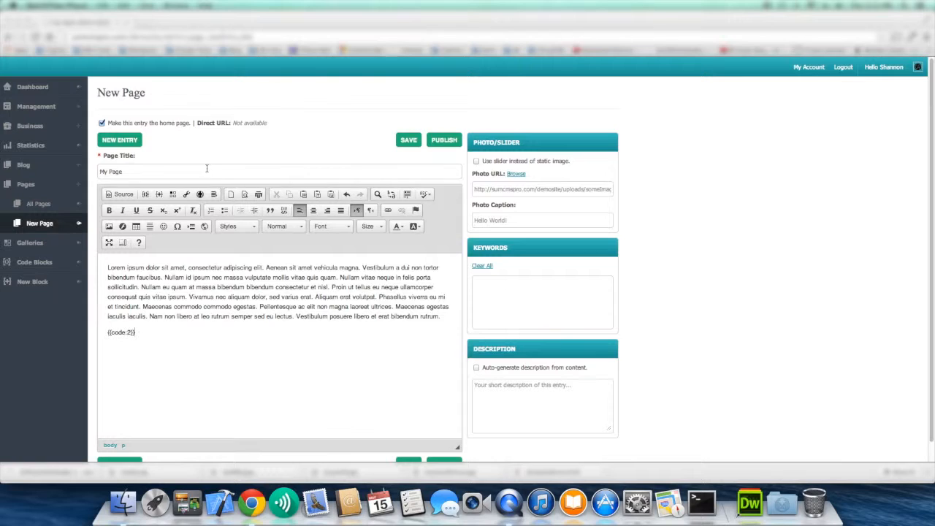
click(160, 195)
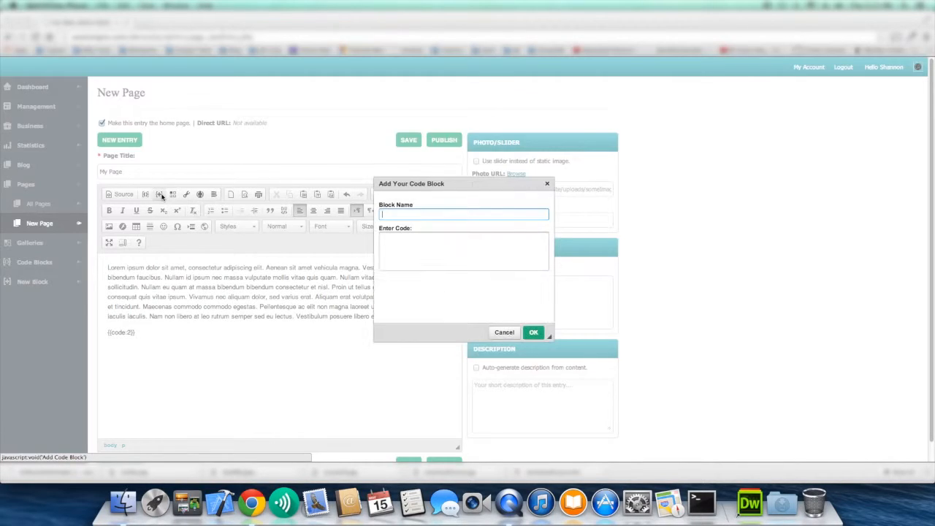
click(410, 241)
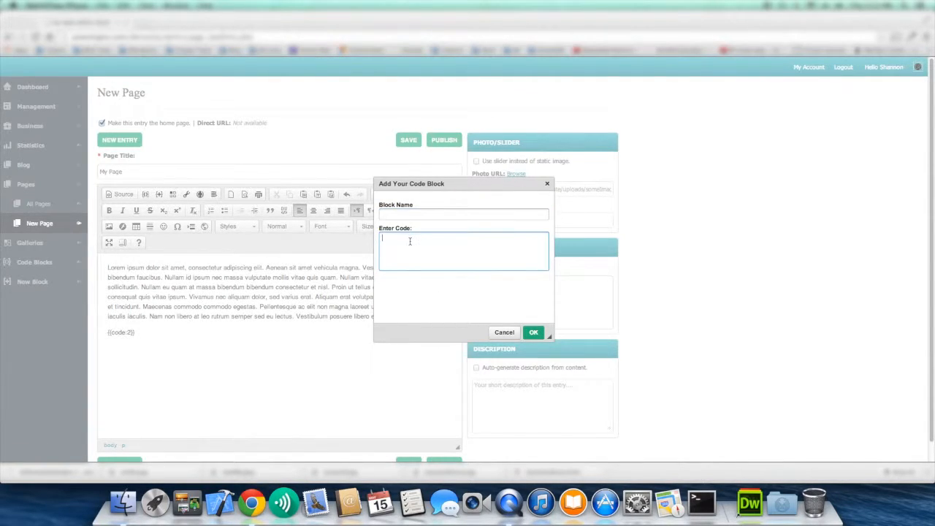
click(507, 330)
Examine the list of existing code blocks available for insertion, and close the dialog without inserting one.
click(146, 195)
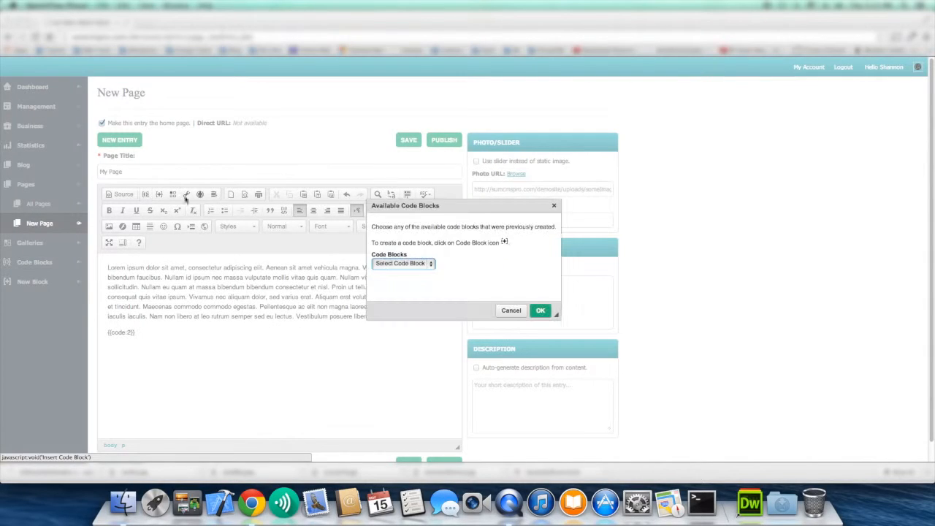
click(412, 263)
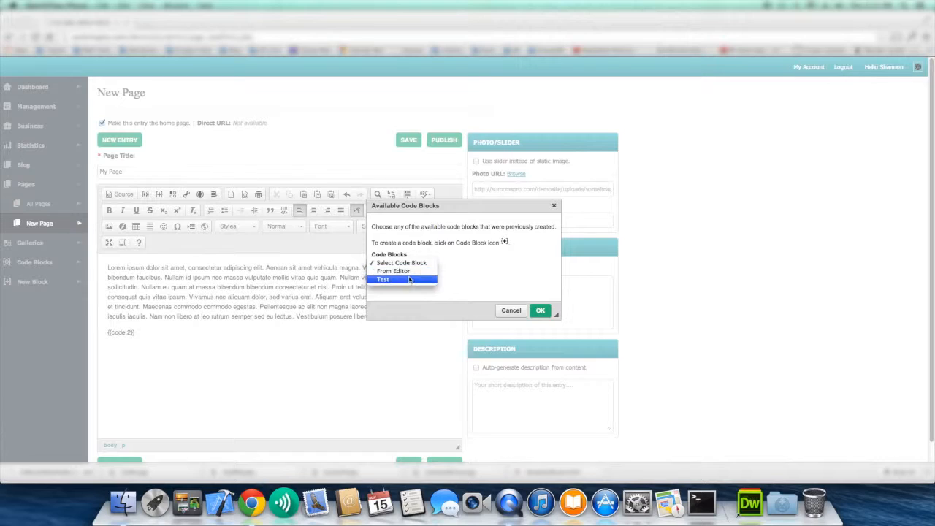
click(413, 274)
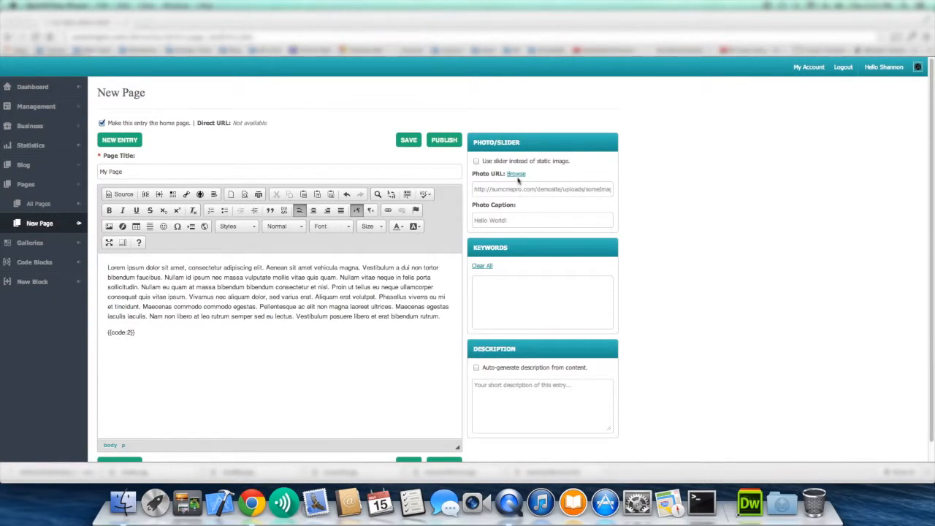
Set the page photo to 2015mustang.jpg from the uploaded files, caption it "Ford Mustang", and save the entry.
click(516, 173)
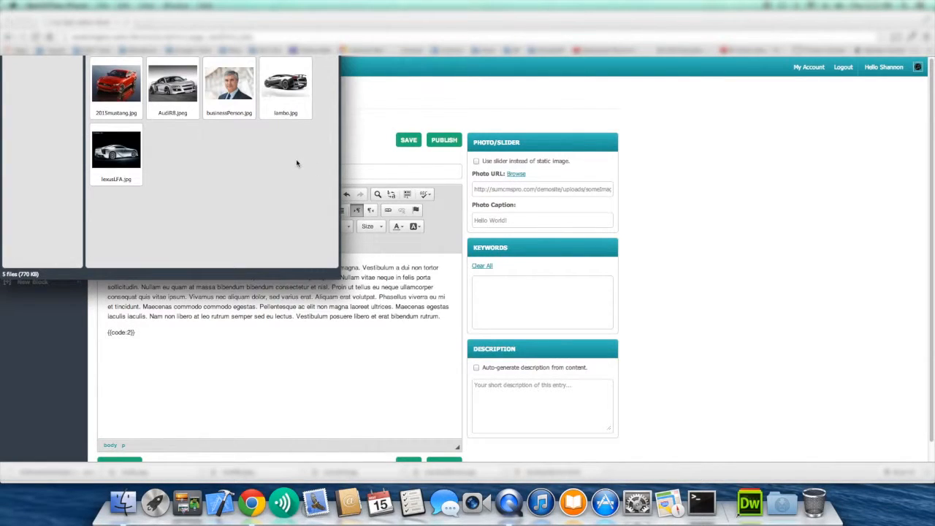
double_click(139, 99)
drag(487, 189, 626, 191)
click(587, 191)
click(508, 219)
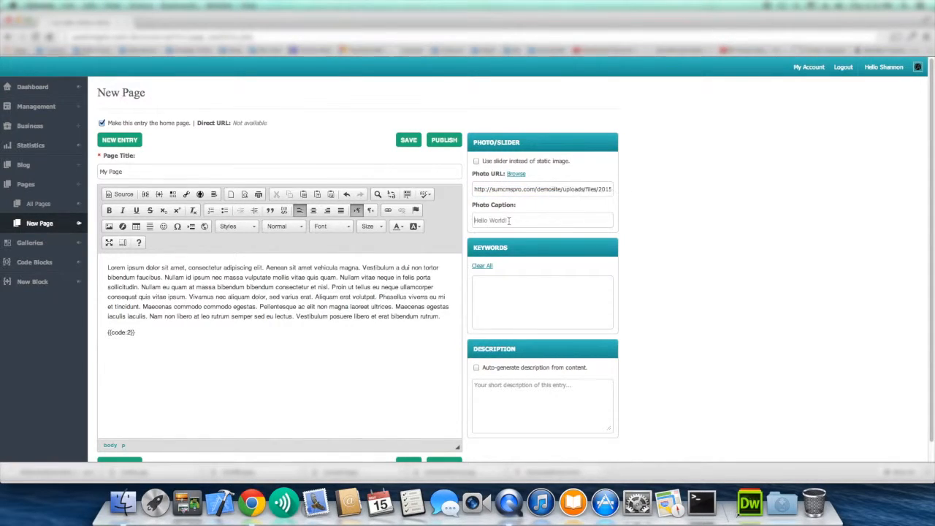
text(Ford Mustang)
click(409, 141)
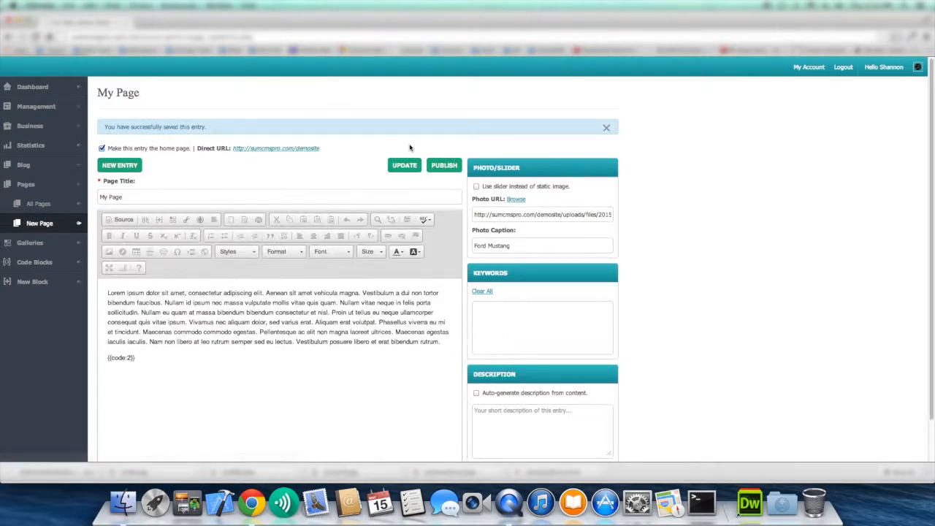
click(606, 128)
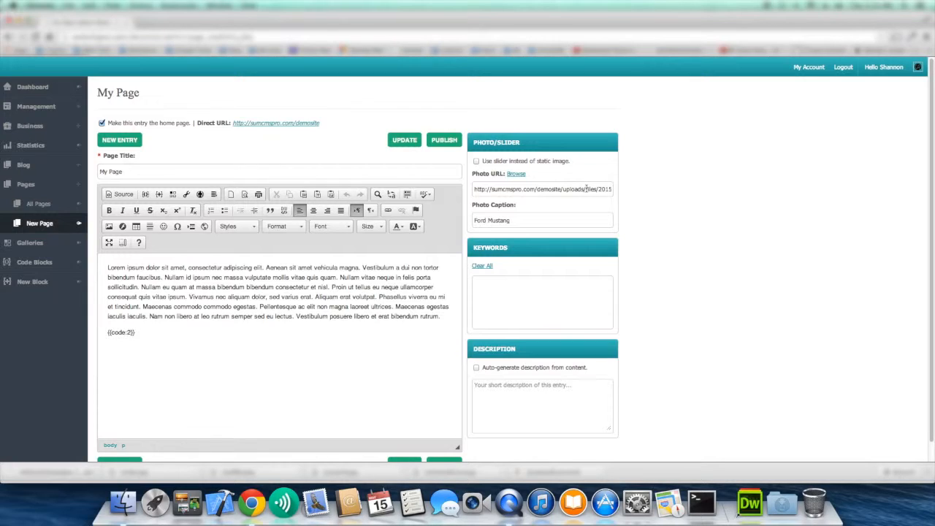
Use the Cars slider instead of the static image on the page and update the entry.
click(477, 162)
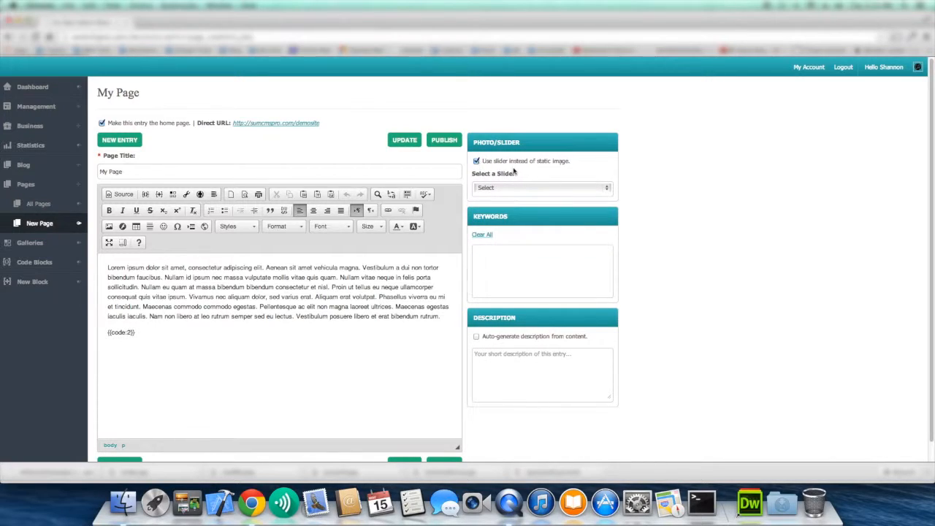
click(500, 188)
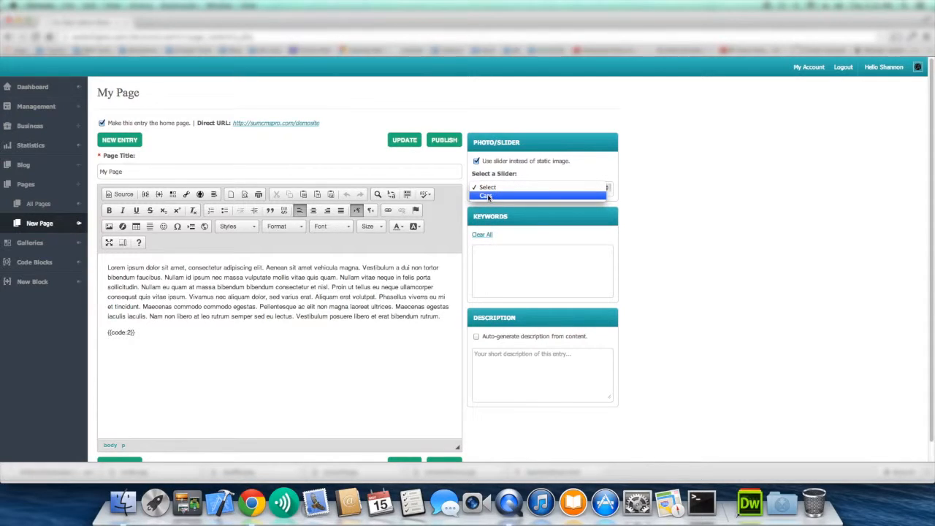
click(487, 196)
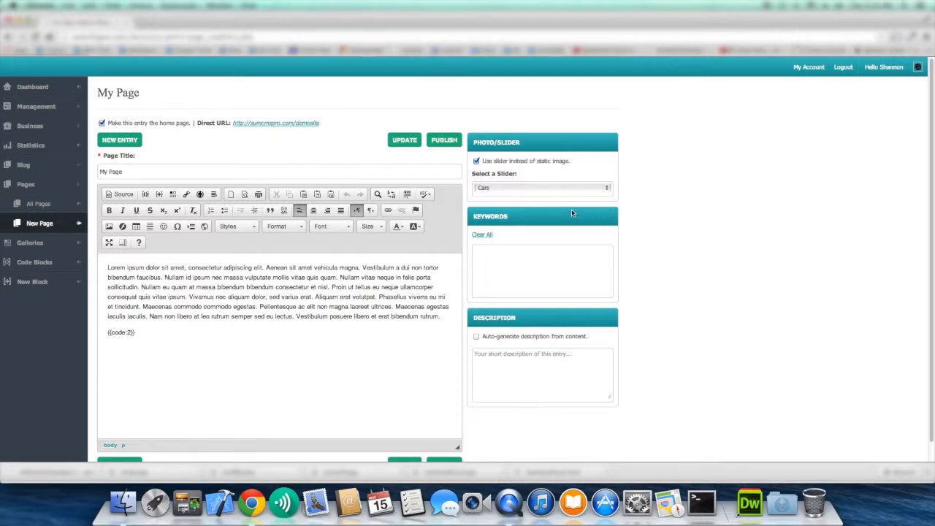
click(399, 140)
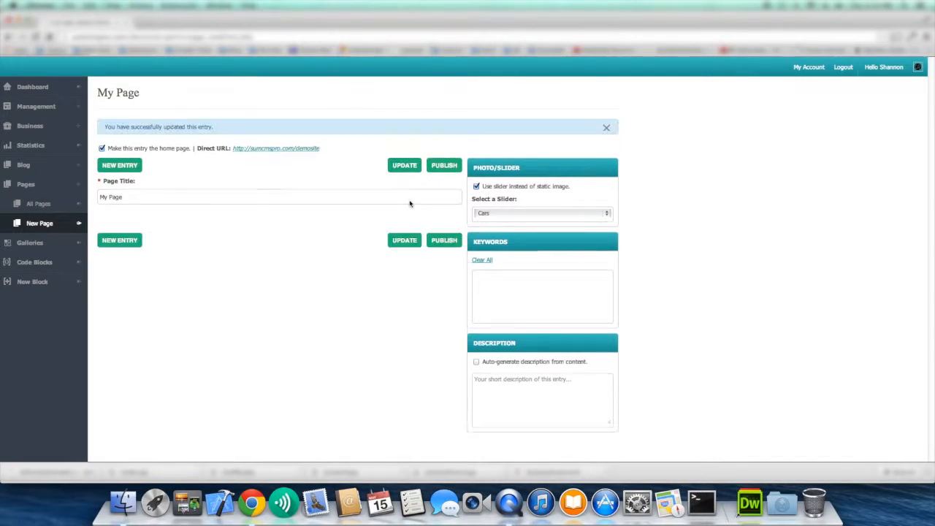
click(606, 128)
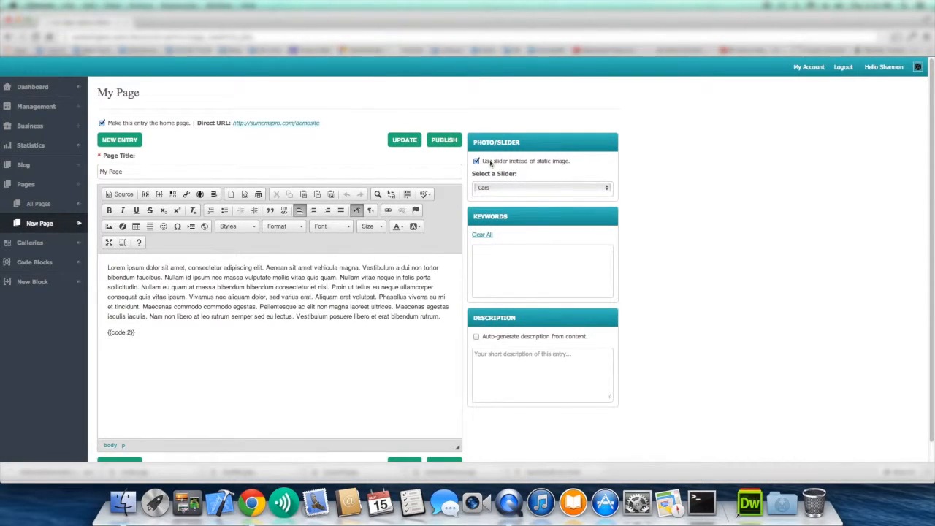
Add the keywords "cars" and "ford" to the page from the suggestions.
scroll(597, 196, down, 1)
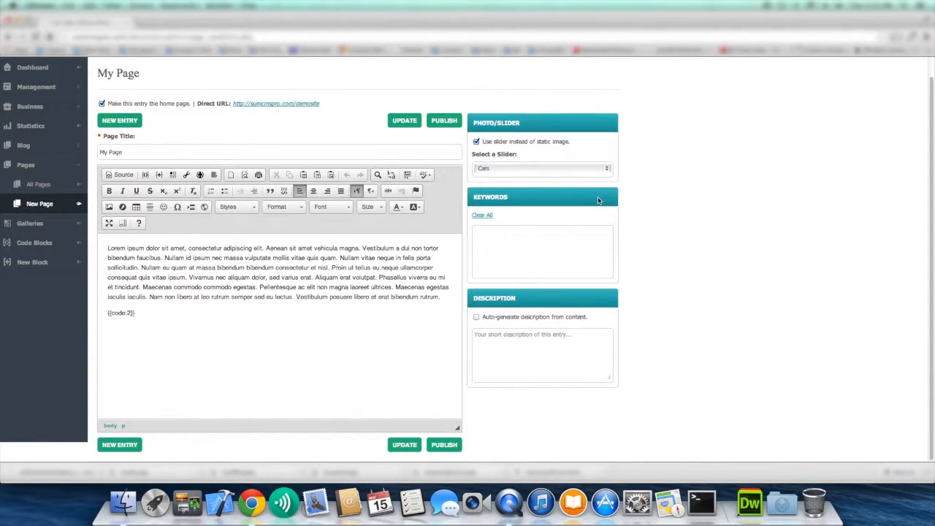
click(575, 250)
text(ca)
click(499, 249)
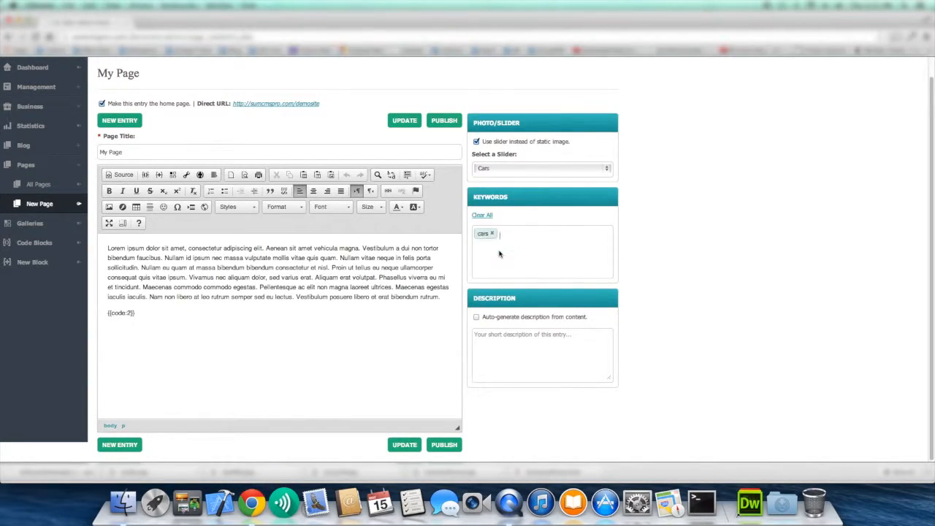
click(492, 233)
text(car)
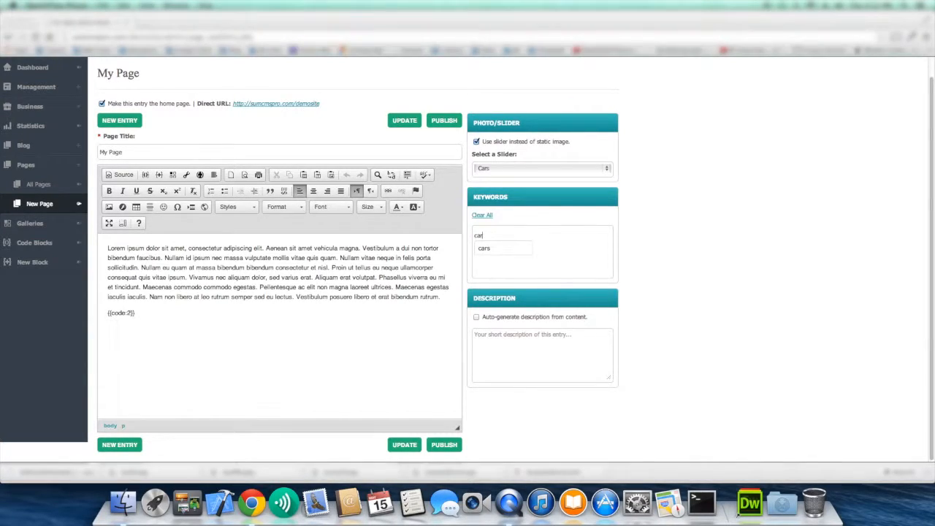
click(504, 250)
text(fo)
click(515, 252)
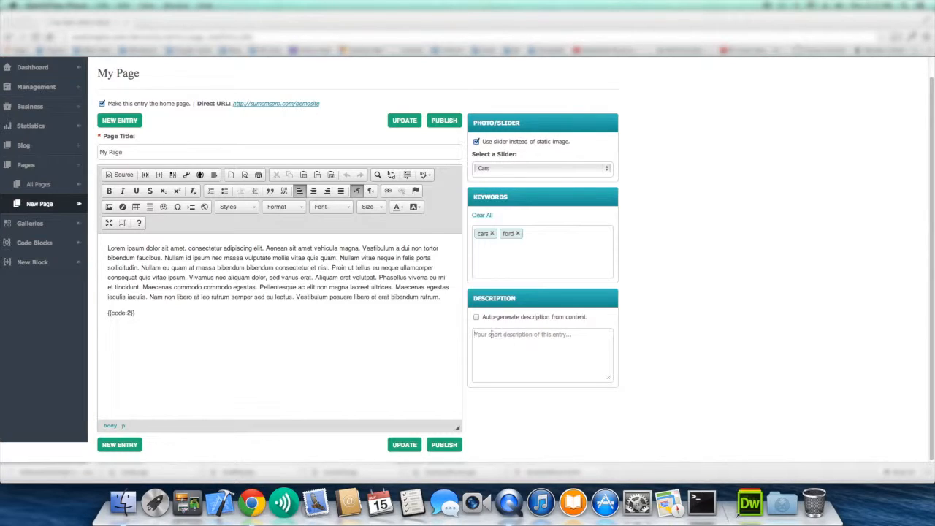
Auto-generate the page description from the content and update the entry.
click(476, 317)
click(413, 124)
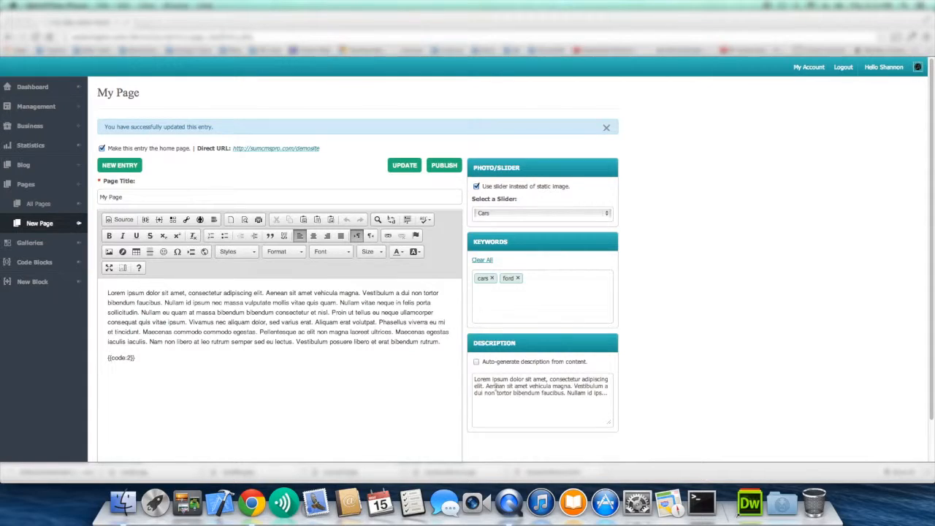
Compare the generated description with the opening text of the page body, and dismiss the update notice.
drag(474, 379, 607, 396)
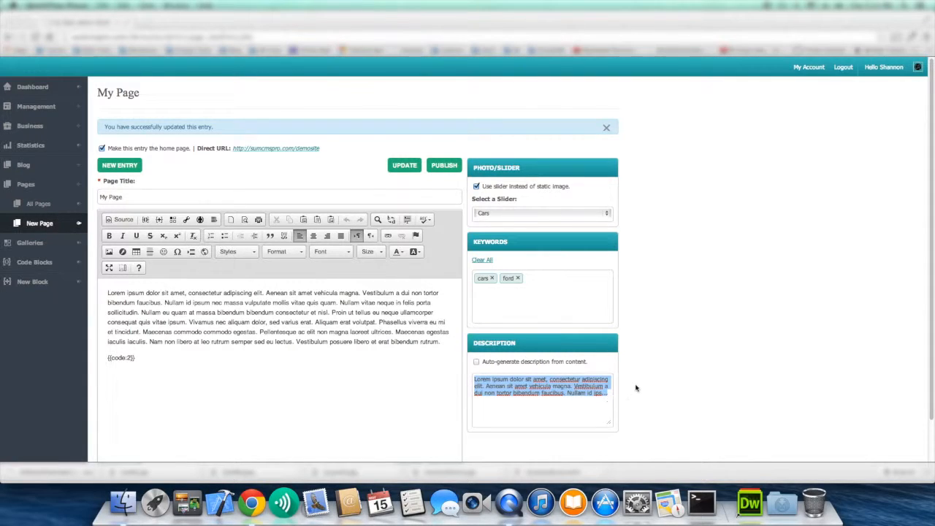
click(637, 387)
drag(322, 312, 108, 292)
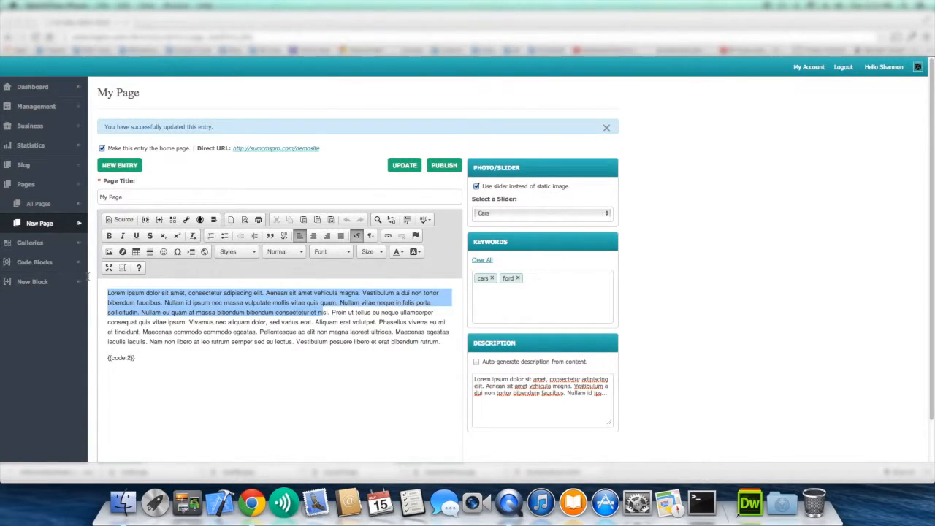
scroll(650, 309, down, 1)
scroll(650, 310, down, 1)
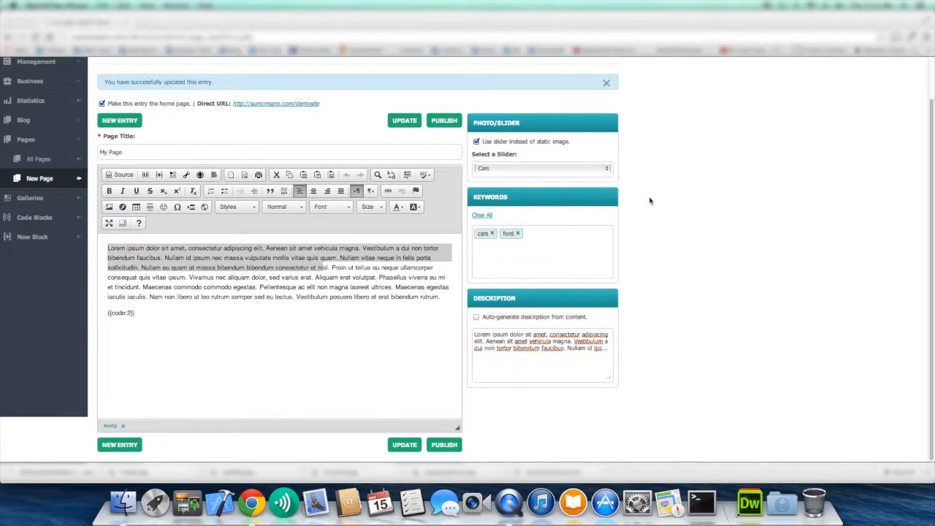
click(606, 84)
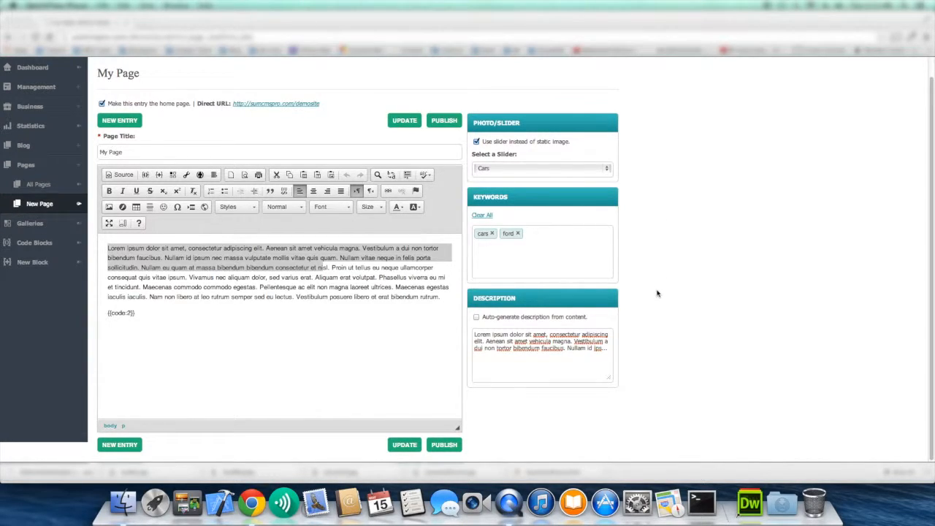
drag(609, 349, 468, 334)
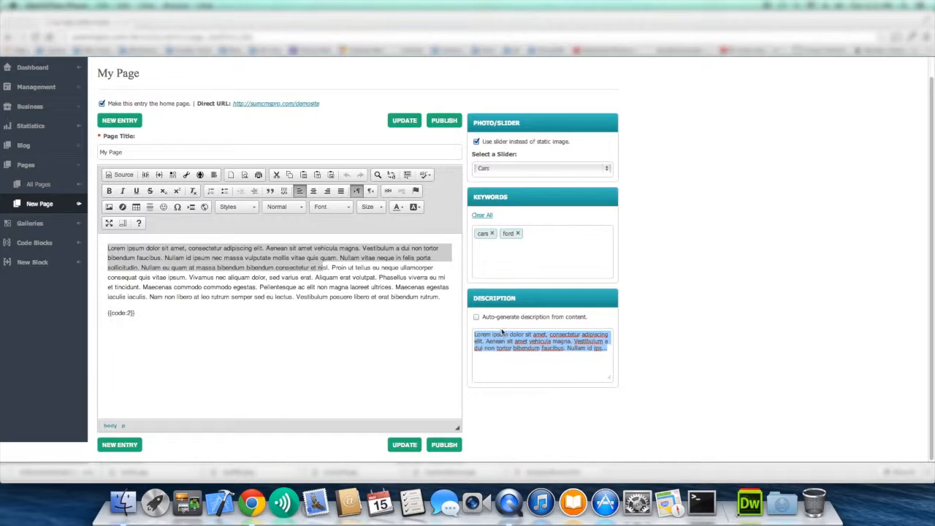
click(493, 336)
click(411, 297)
drag(395, 287, 217, 233)
click(312, 278)
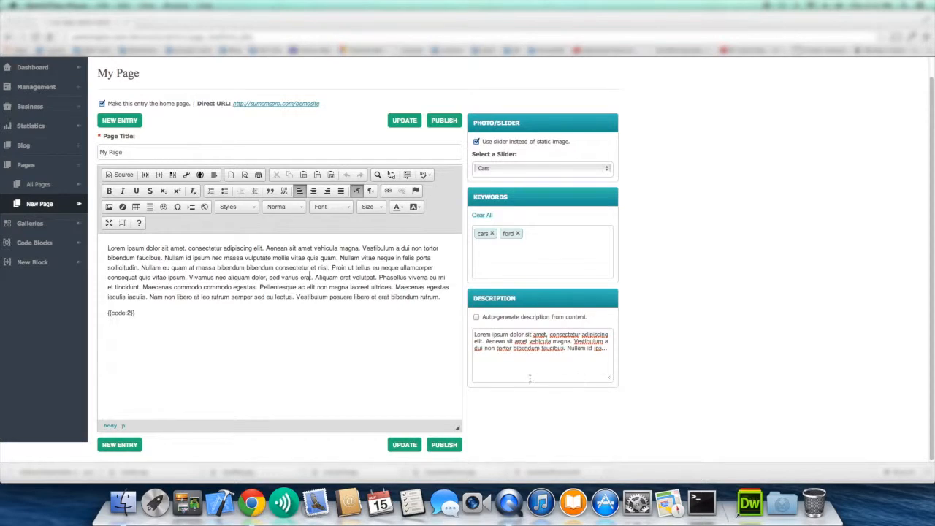
Toggle the entry's home page setting off and back on, and update the entry.
scroll(526, 376, up, 1)
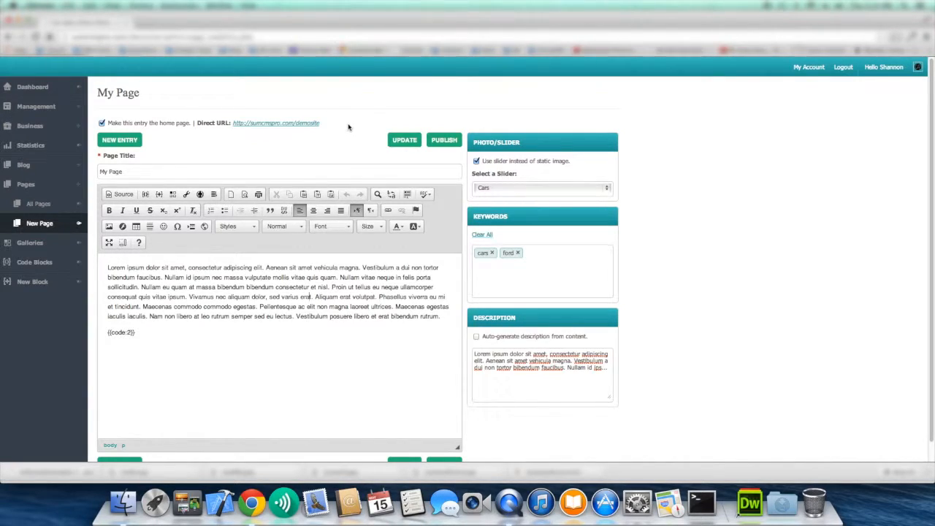
click(101, 123)
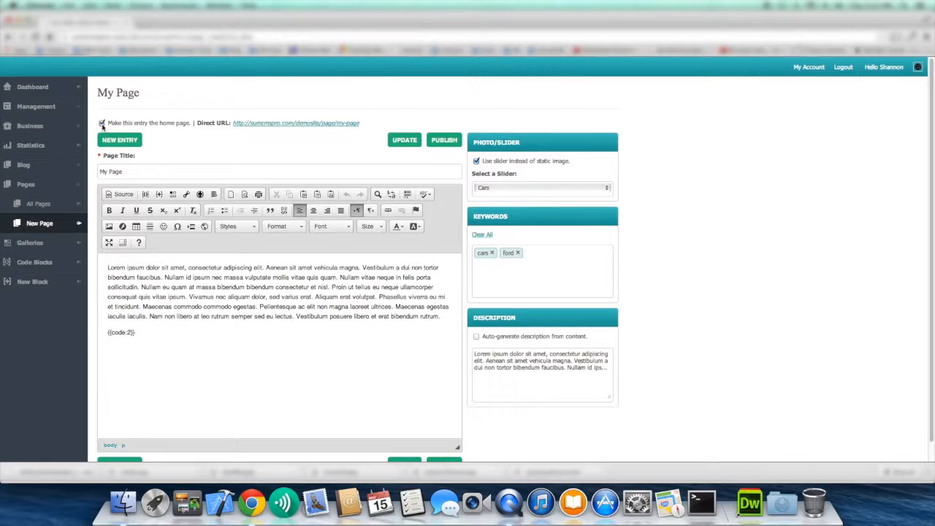
click(403, 140)
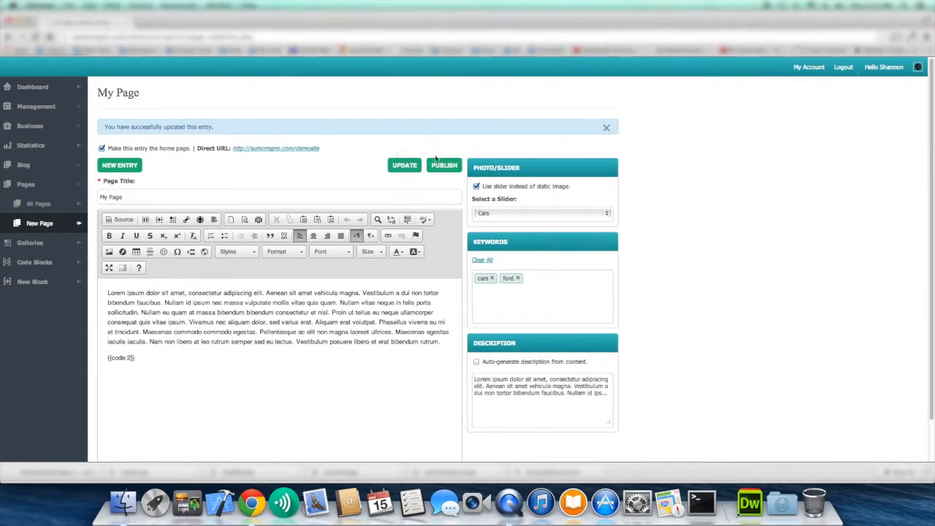
click(605, 128)
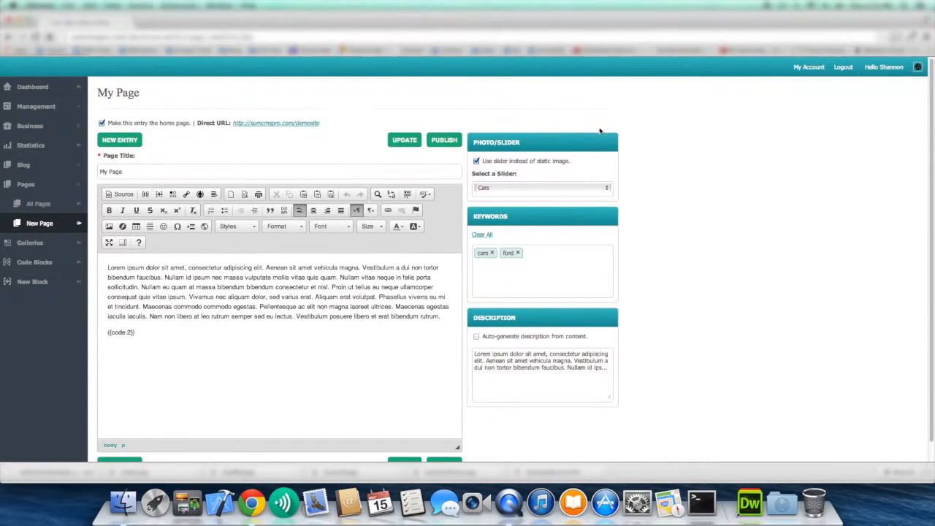
Publish the page entry and dismiss the notice.
click(449, 143)
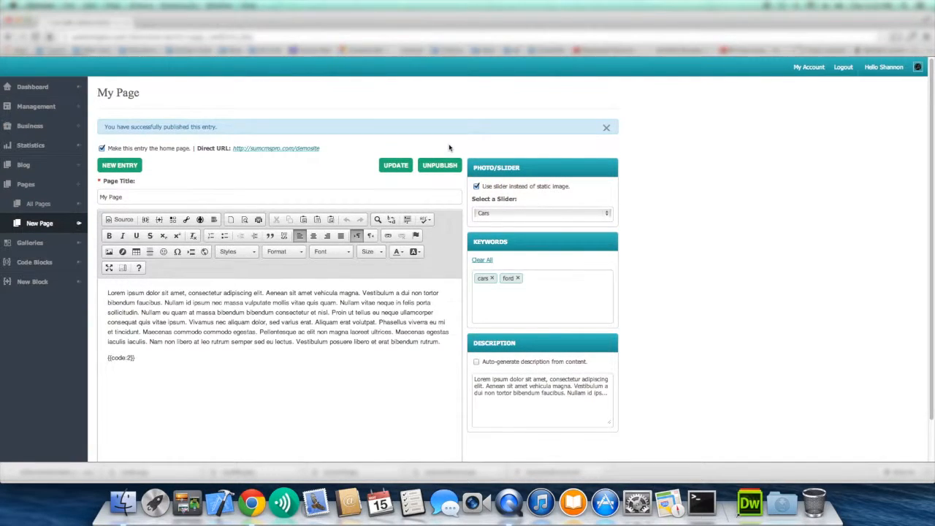
click(606, 128)
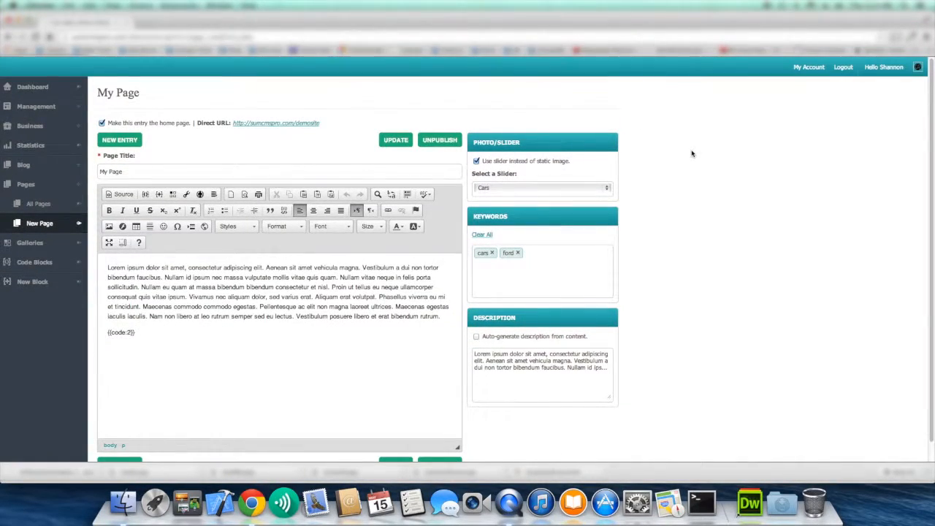